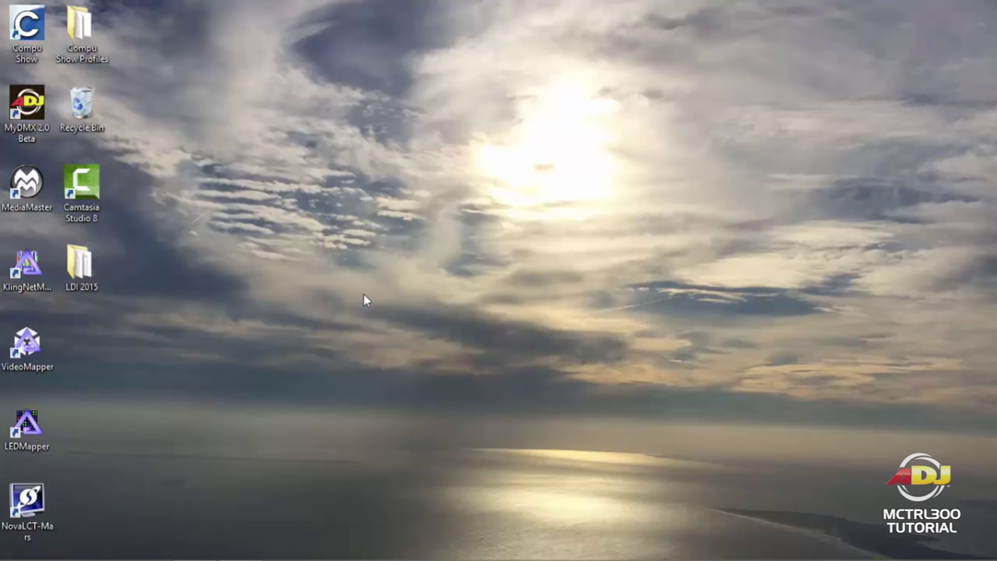
# Step: Review the MARS DISPLAY second-monitor display settings, then launch NovaLCT-Mars V4.3.3
pyautogui.rightClick(344, 205)
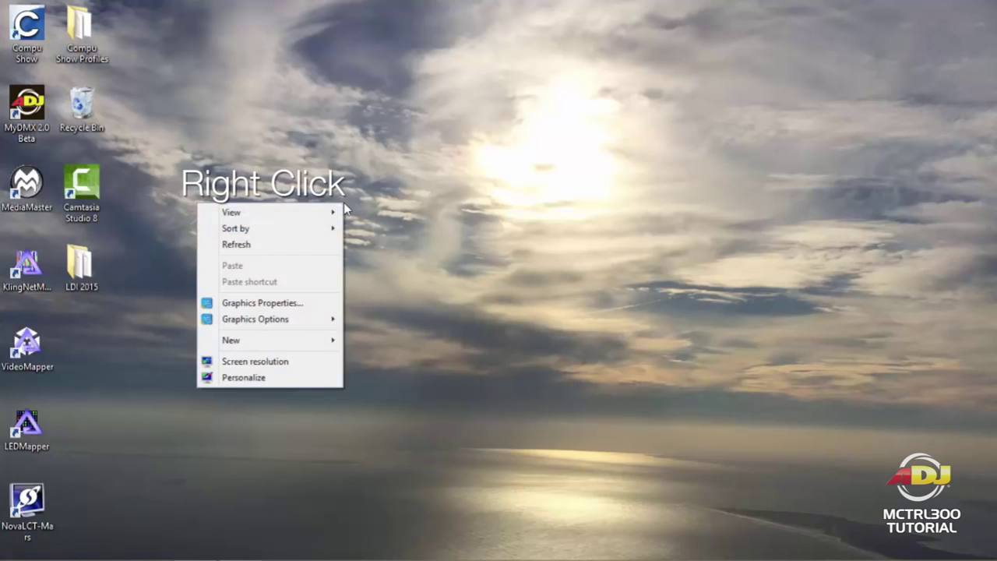
pyautogui.click(303, 363)
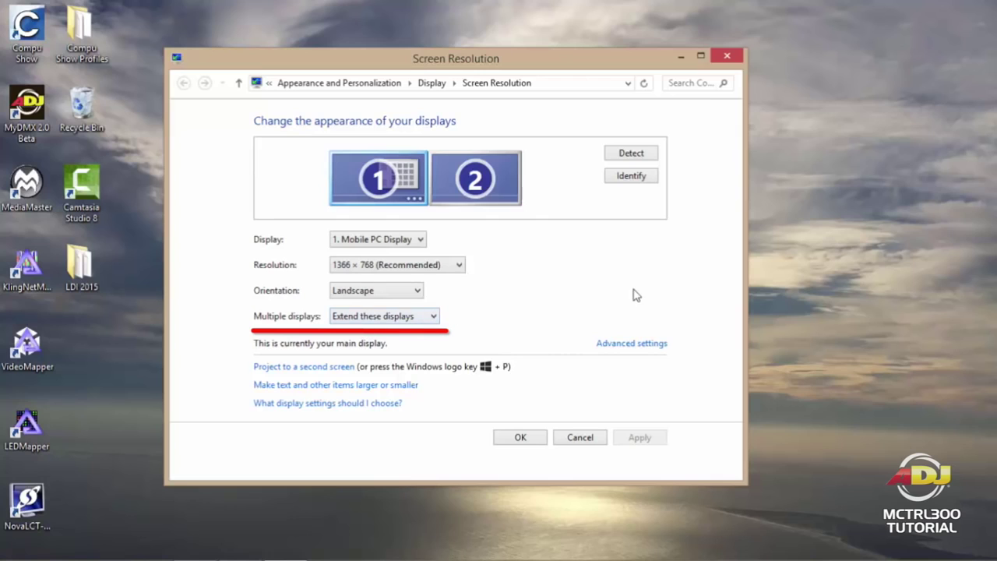
pyautogui.click(495, 176)
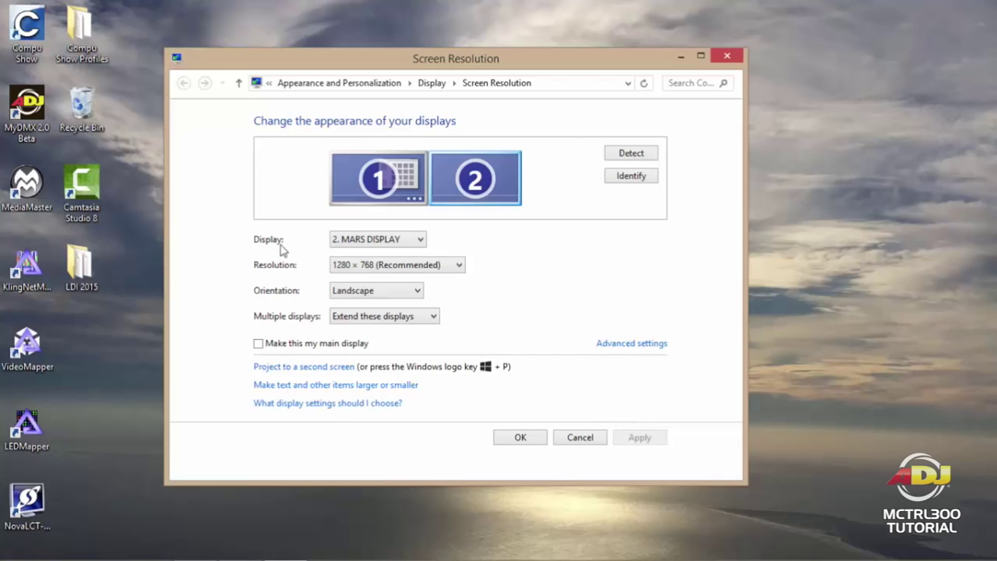
pyautogui.click(520, 437)
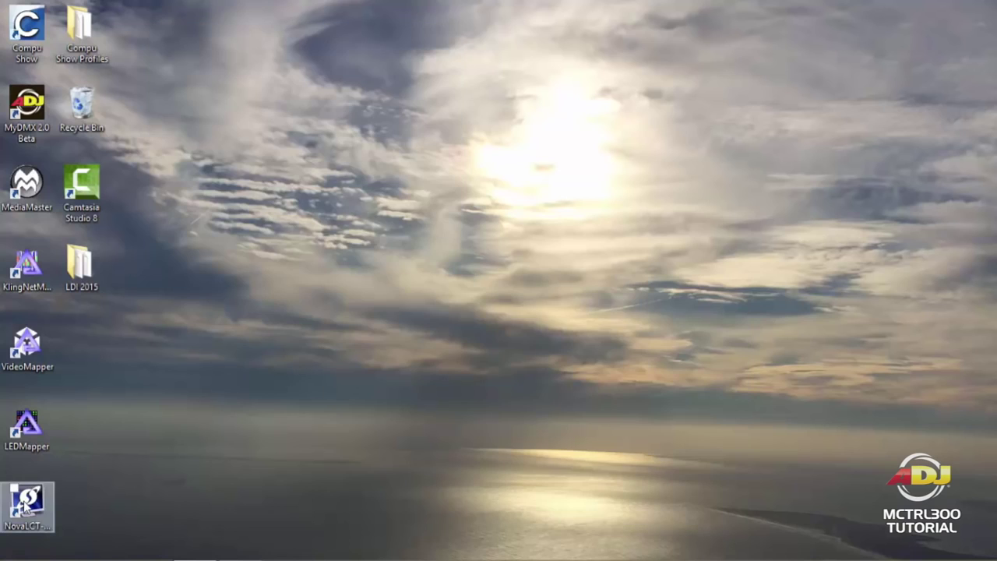
pyautogui.click(24, 503)
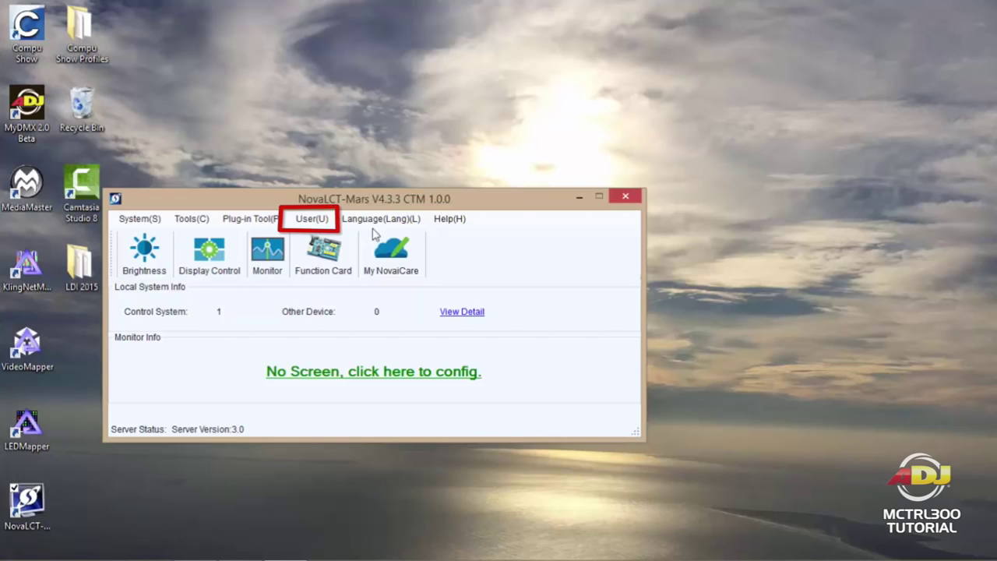
# Step: Log in through User > Advanced Login with the administrator password
pyautogui.click(313, 219)
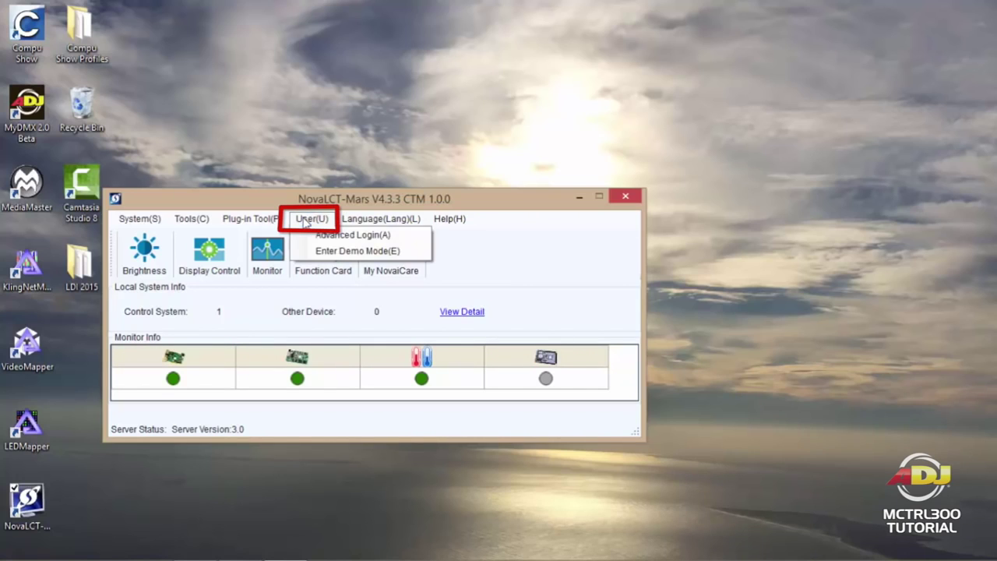
pyautogui.click(336, 233)
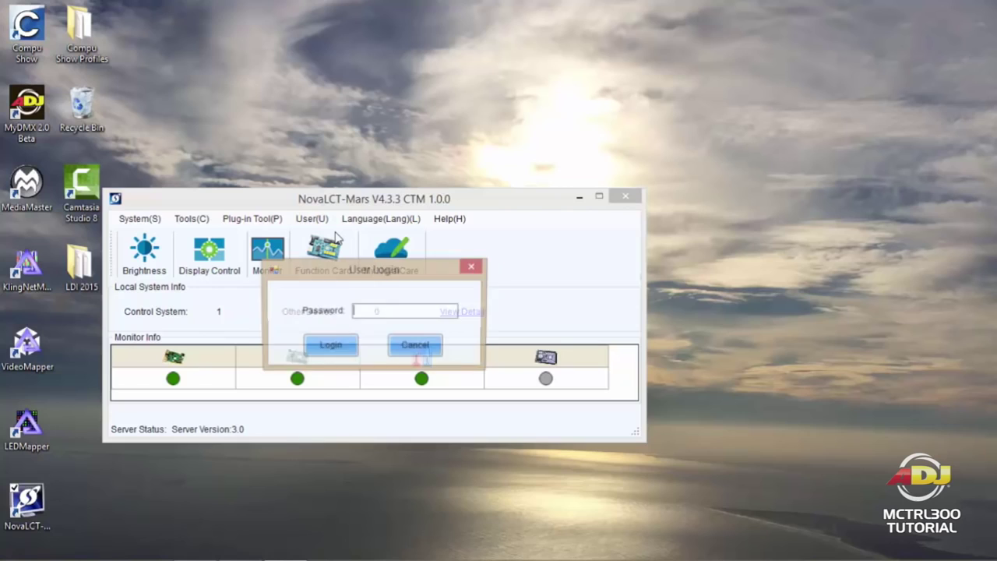
pyautogui.write('admin')
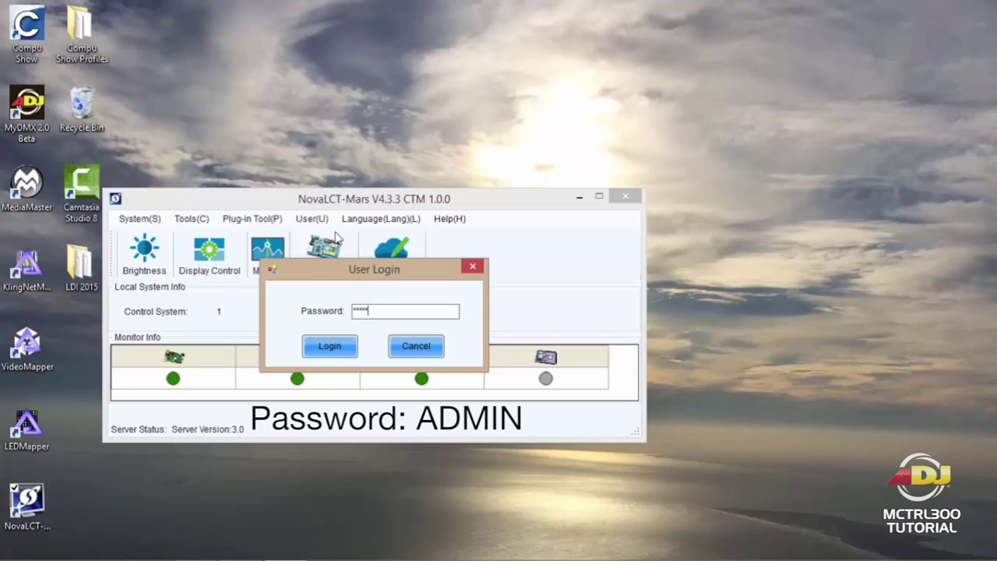
pyautogui.click(330, 346)
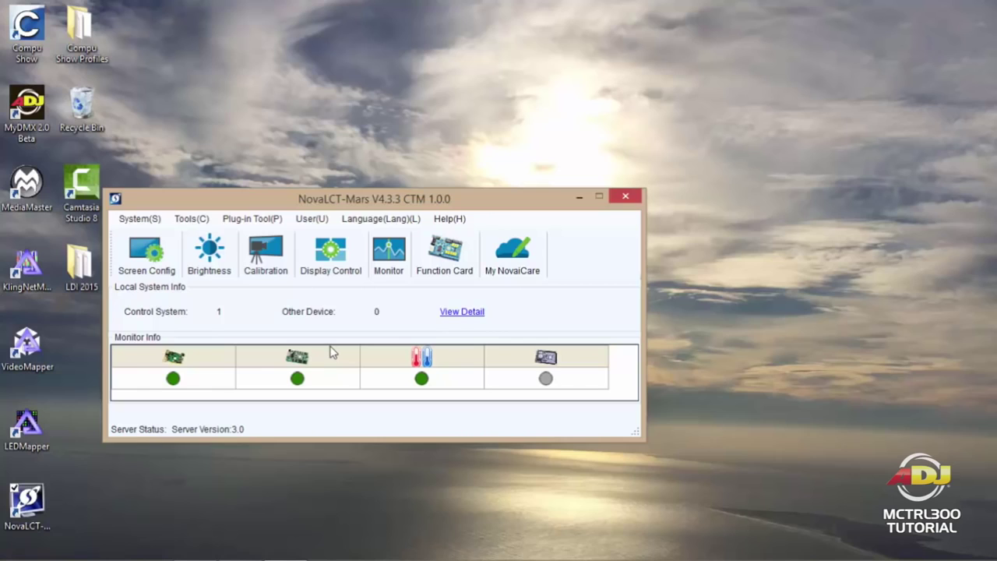
# Step: Change the login password by entering the original, new and confirmed passwords, then acknowledge success
pyautogui.click(308, 221)
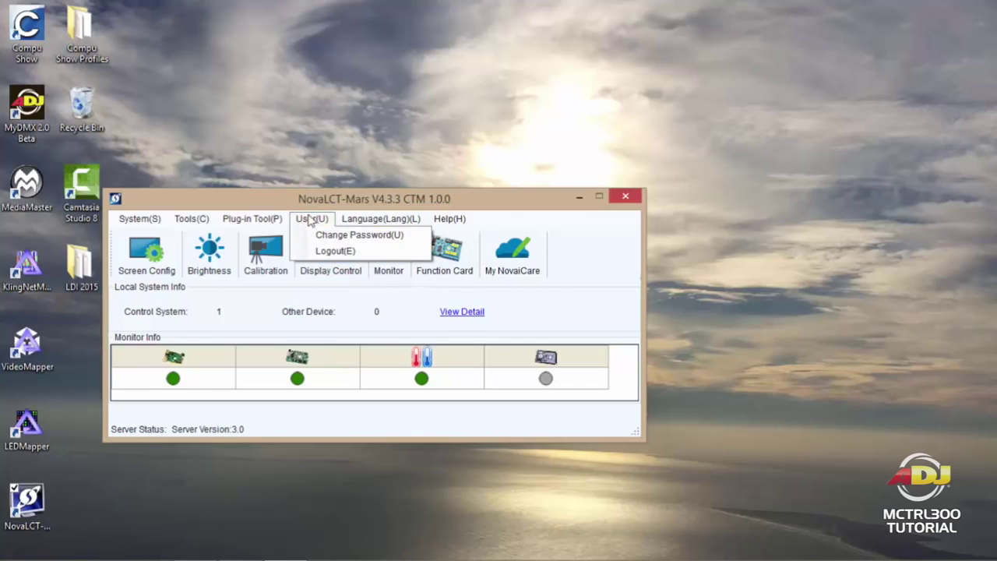
pyautogui.click(360, 236)
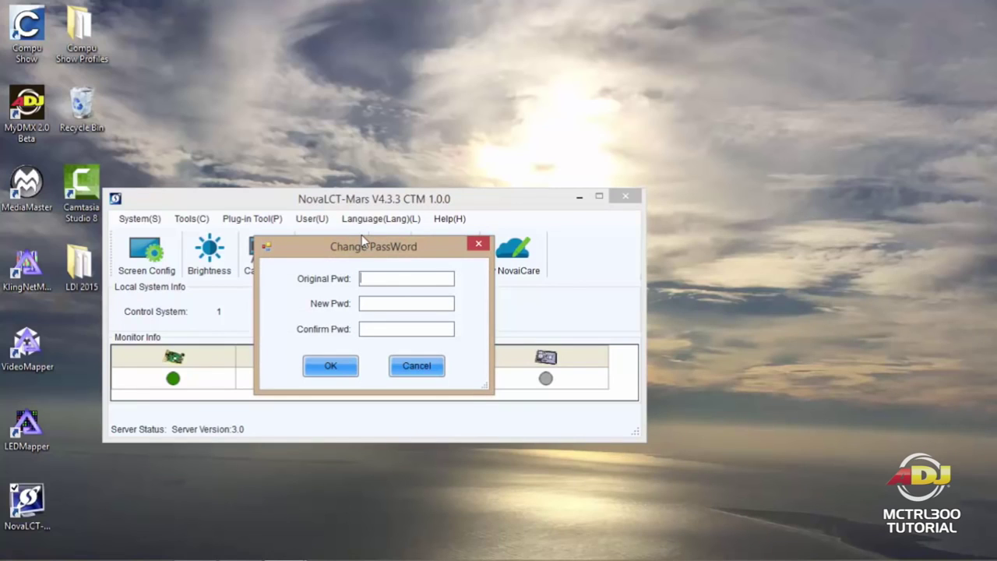
pyautogui.write('admin')
pyautogui.click(396, 304)
pyautogui.write('123')
pyautogui.click(406, 331)
pyautogui.write('123')
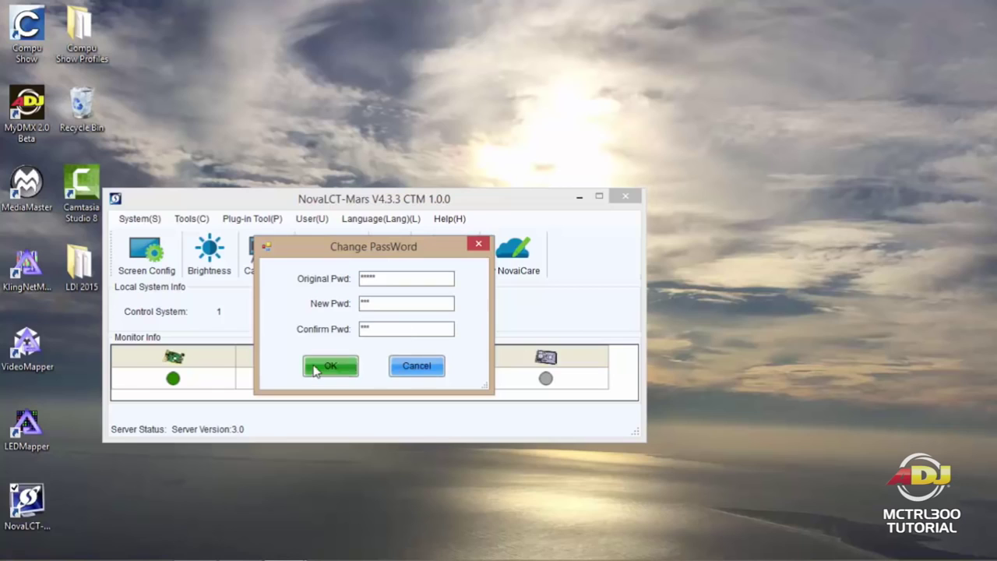
pyautogui.click(321, 366)
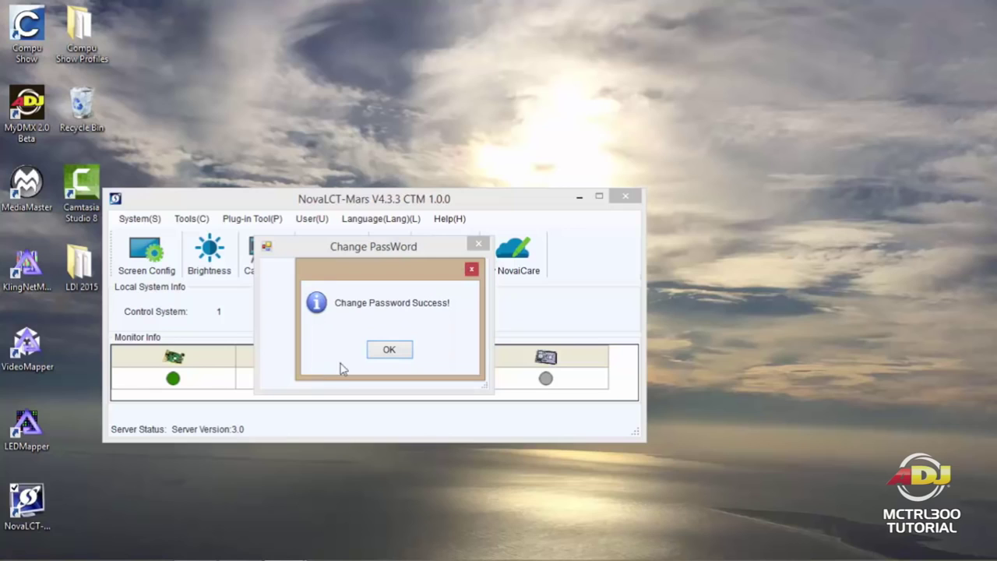
pyautogui.click(389, 351)
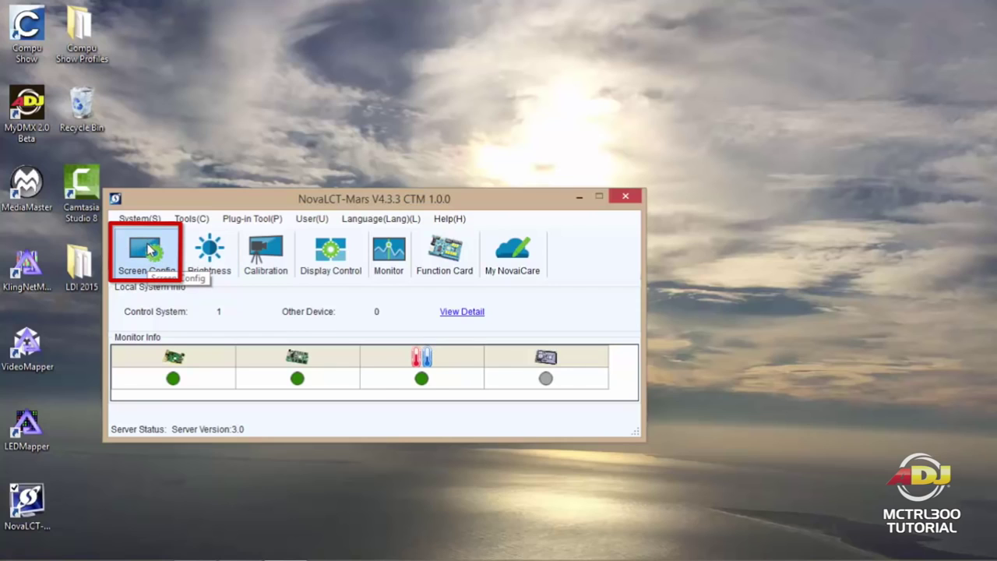
# Step: Open Screen Config over COM3, showing the sending board at 1280 x 768, 120 Hz
pyautogui.click(148, 249)
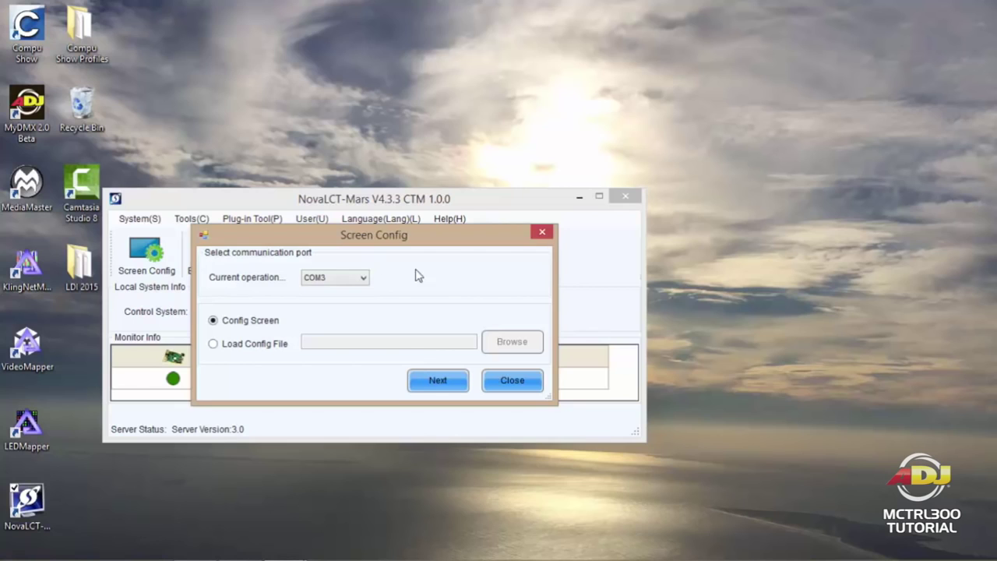
pyautogui.click(427, 380)
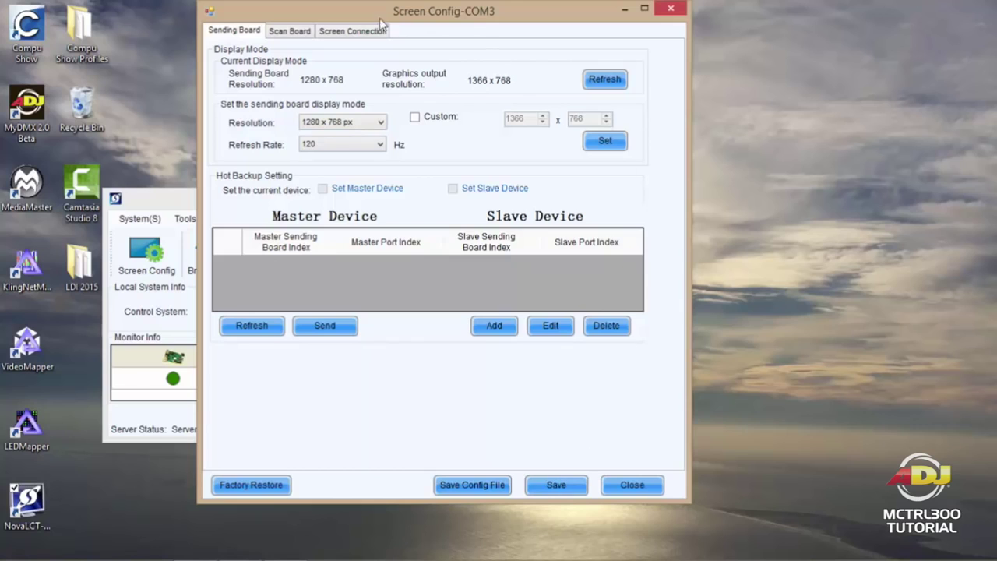
# Step: Check the Scan Board tab's 96 x 96 pixel size, then go to Screen Connection
pyautogui.click(284, 35)
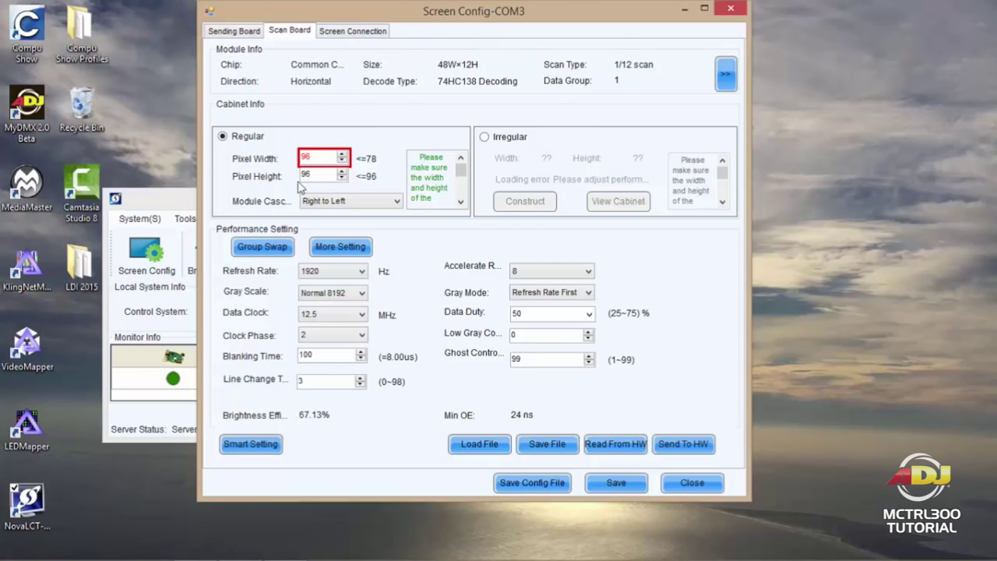
pyautogui.click(347, 32)
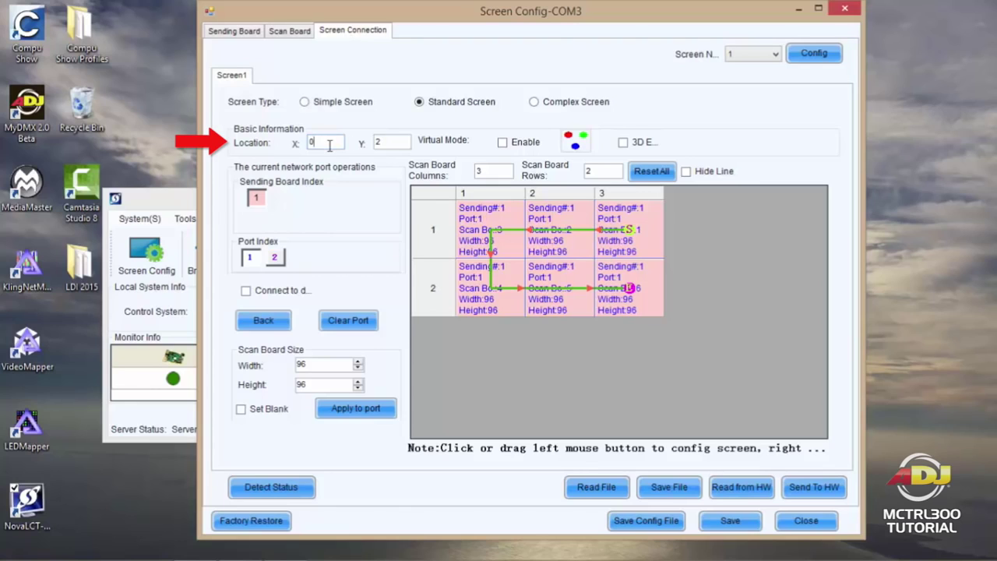
# Step: Clear the Y location so the screen sits at X 0, Y 0
pyautogui.press('BackSpace')
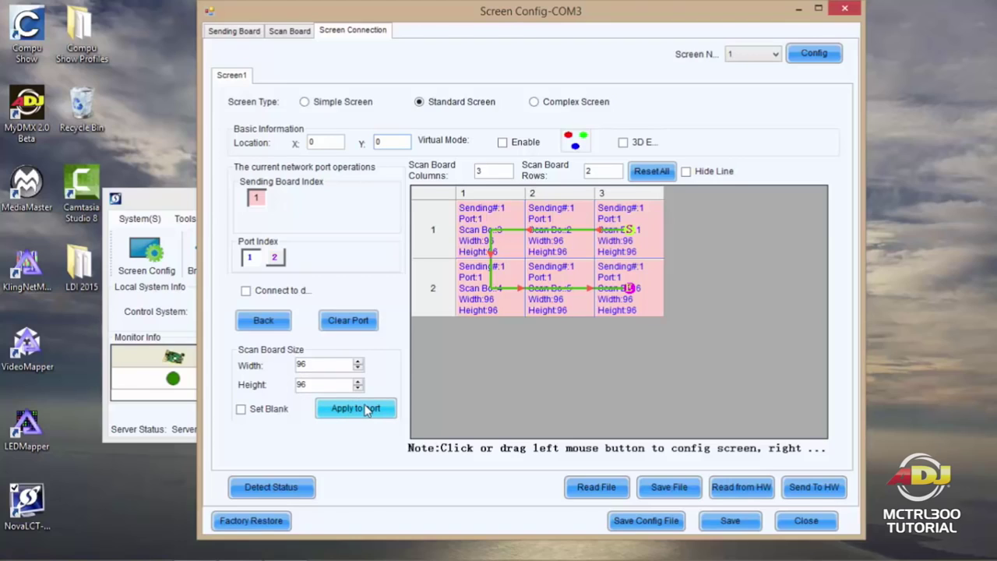
# Step: Apply the 96 x 96 board size to the port and reset the grid to 1 x 1
pyautogui.click(366, 410)
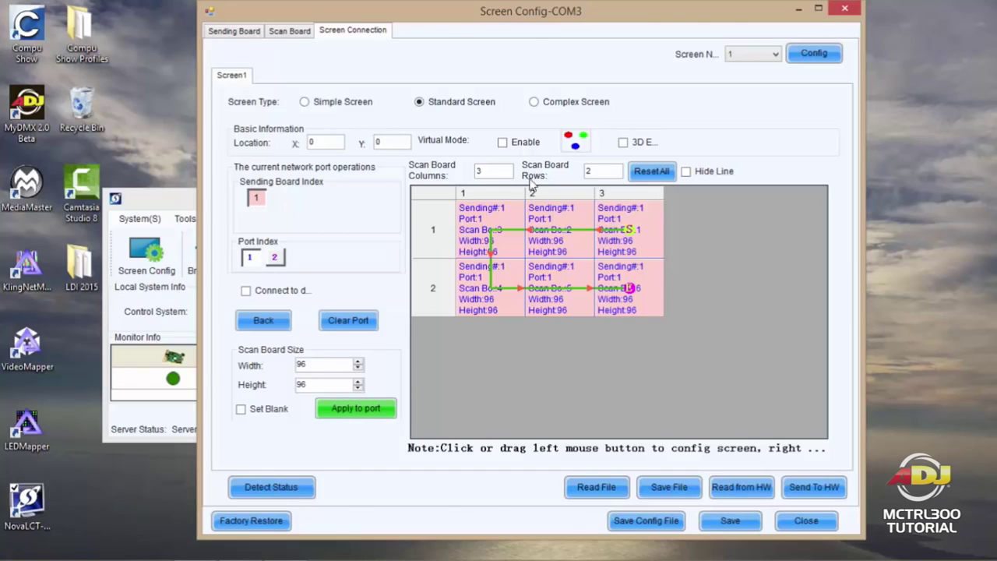
pyautogui.hotkey('shift', 'Home')
pyautogui.write('1')
pyautogui.press('Tab')
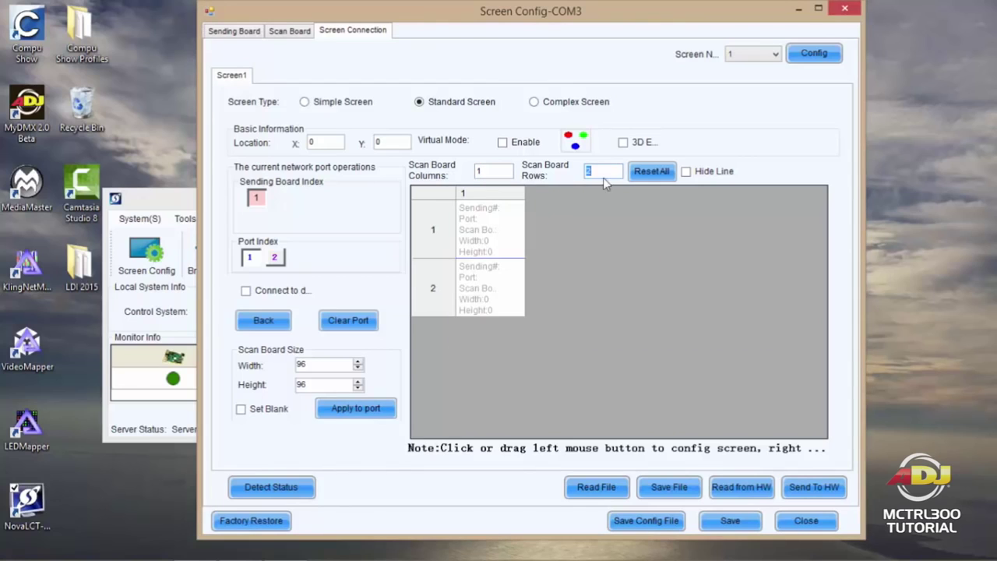
pyautogui.press('Tab')
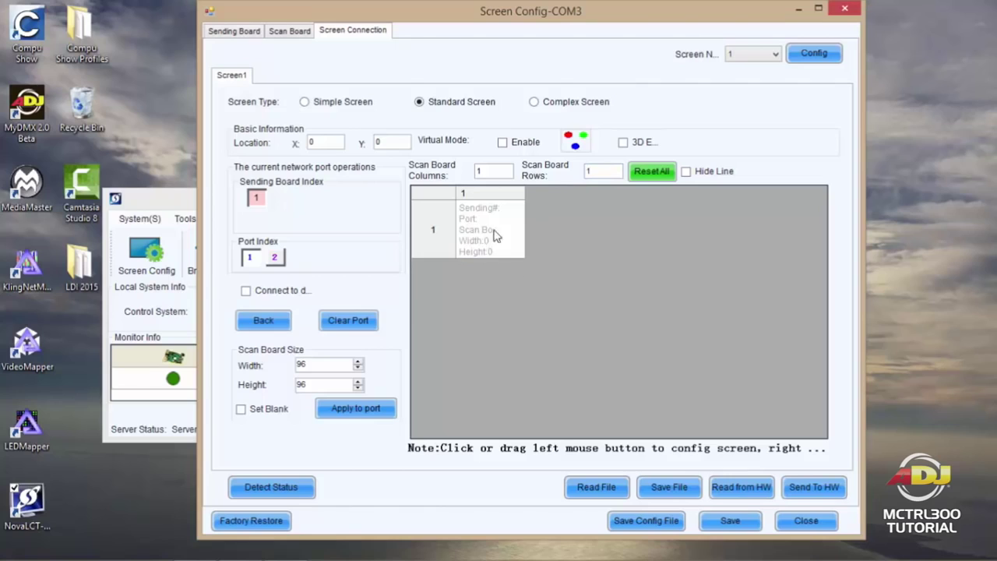
# Step: Set the scan board grid to 3 columns and 2 rows
pyautogui.moveTo(494, 169); pyautogui.dragTo(440, 175)
pyautogui.press('Tab')
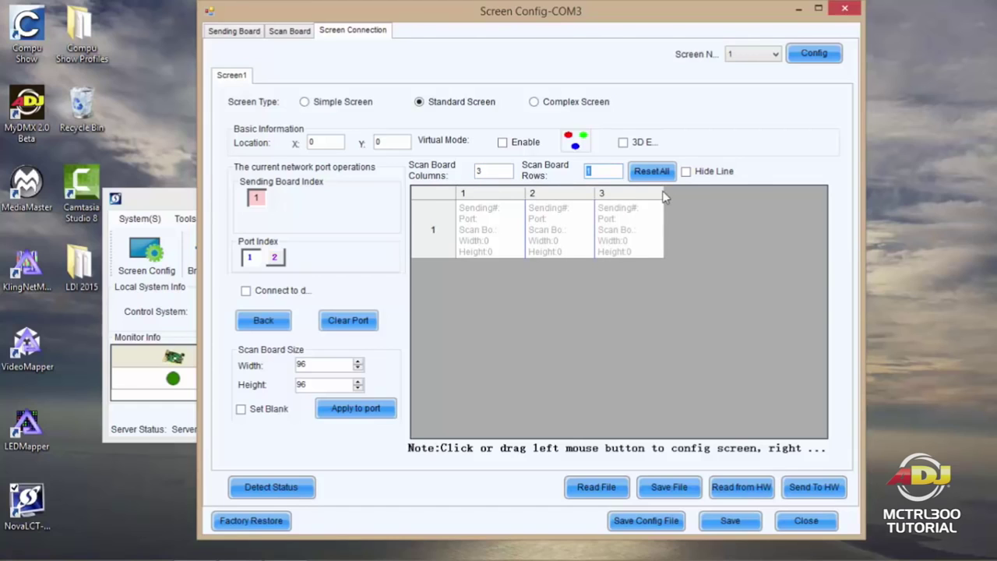
pyautogui.write('2')
pyautogui.press('Tab')
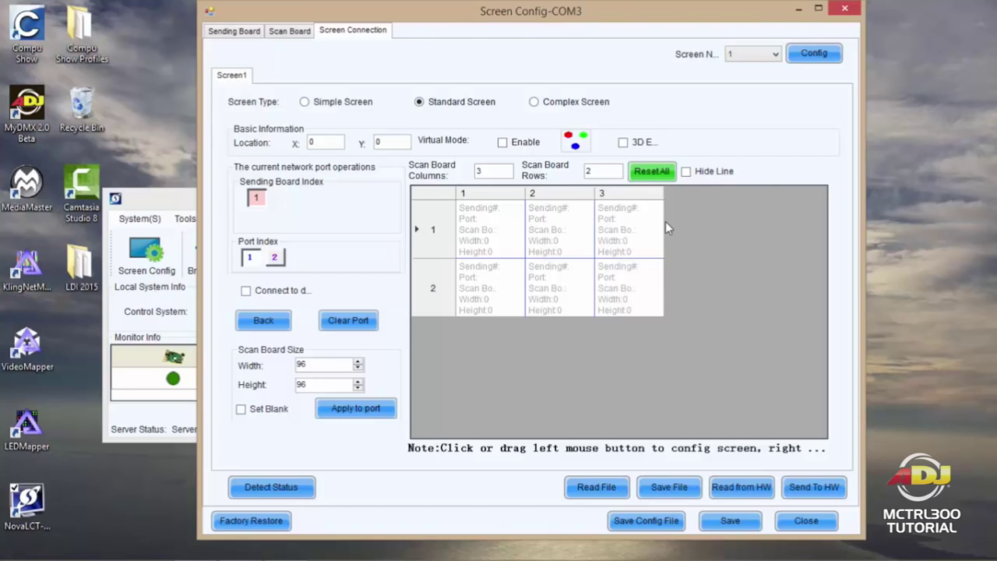
# Step: Wire the six boards from row 1 column 3 leftward, then rightward along row 2
pyautogui.click(625, 228)
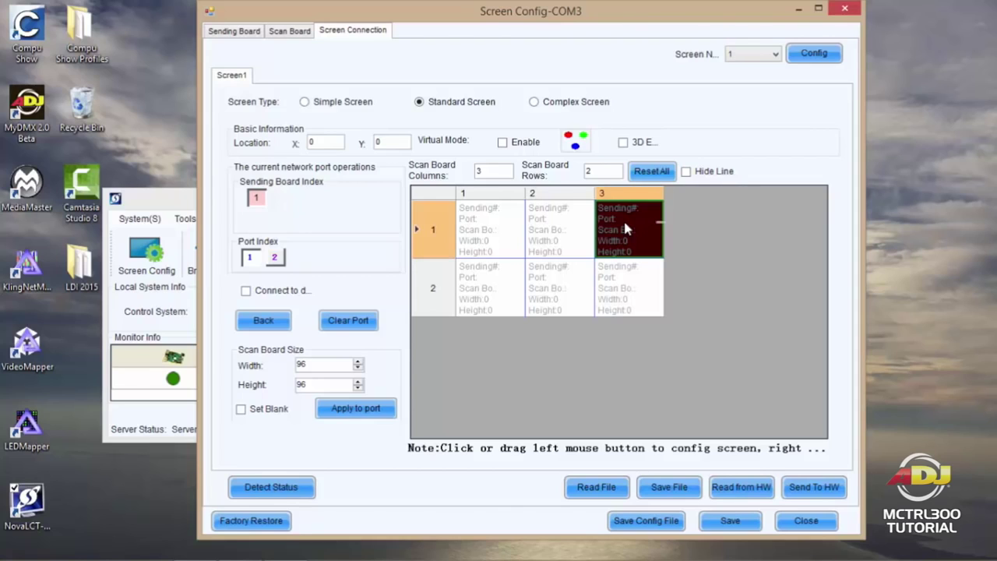
pyautogui.moveTo(626, 228)
pyautogui.mouseDown()
pyautogui.moveTo(481, 228)
pyautogui.moveTo(477, 289)
pyautogui.moveTo(637, 288)
pyautogui.mouseUp()
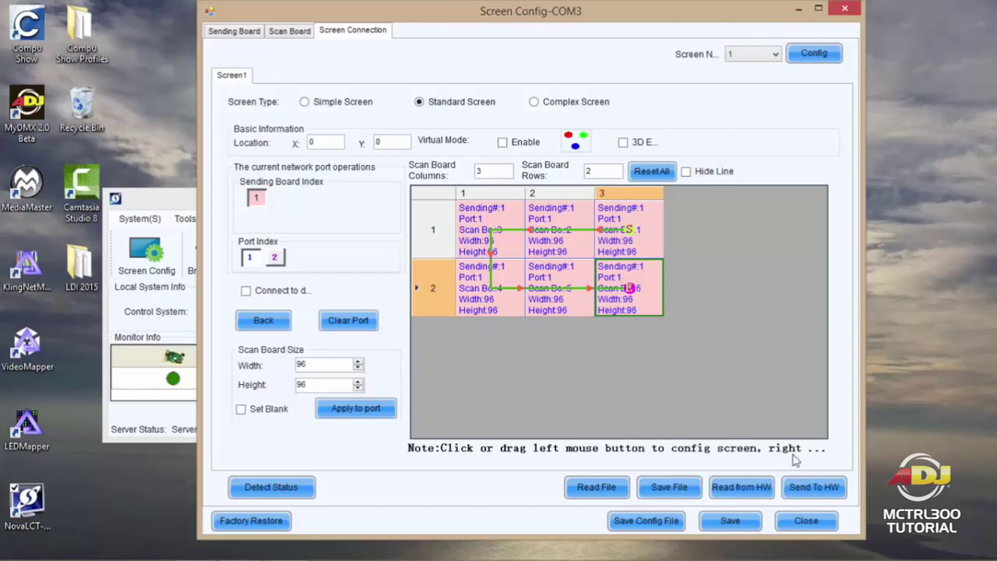
# Step: Send the 3 x 2 layout to the hardware and acknowledge the success message
pyautogui.click(817, 488)
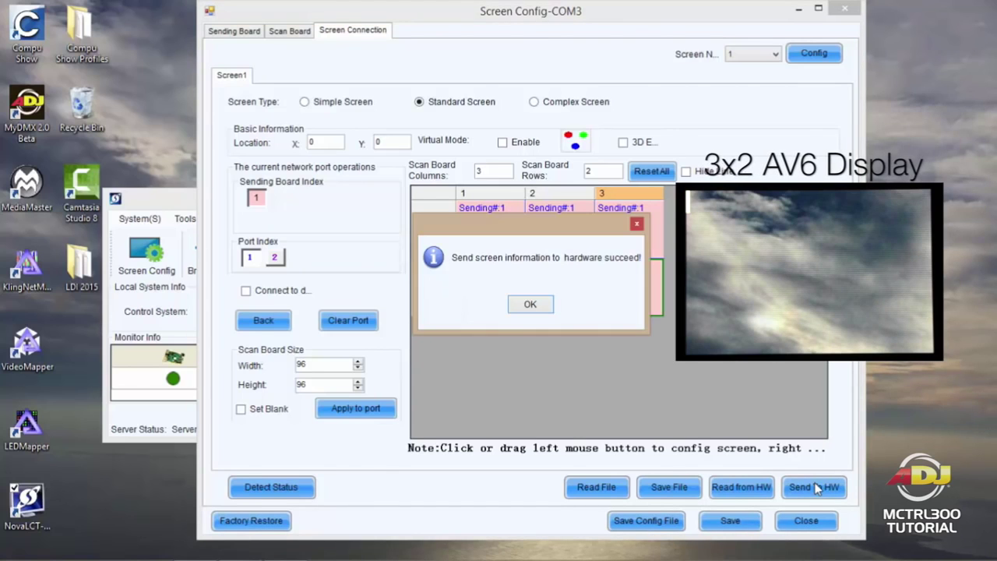
pyautogui.click(528, 304)
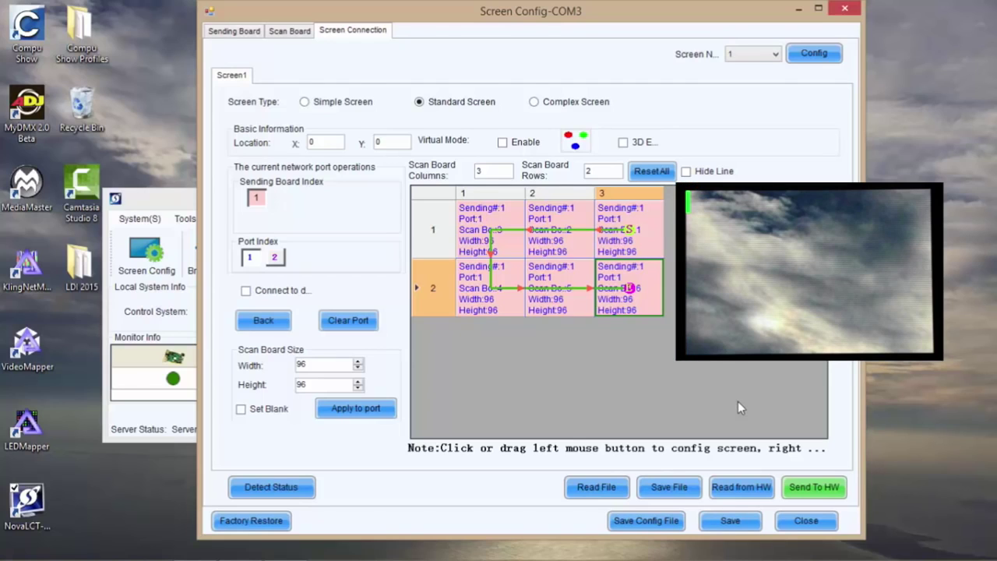
# Step: Save the configuration to the hardware and acknowledge the success message
pyautogui.click(730, 520)
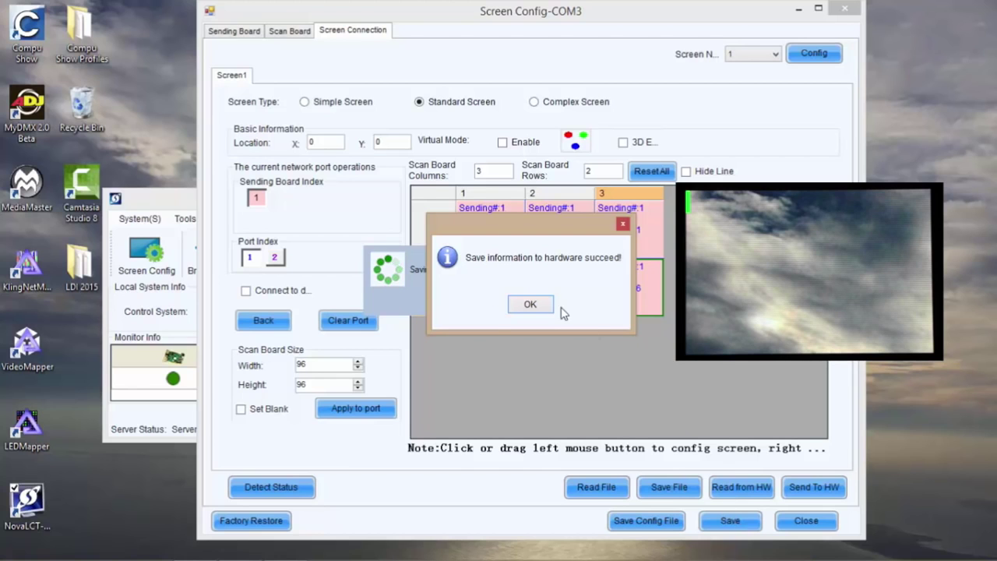
pyautogui.click(530, 303)
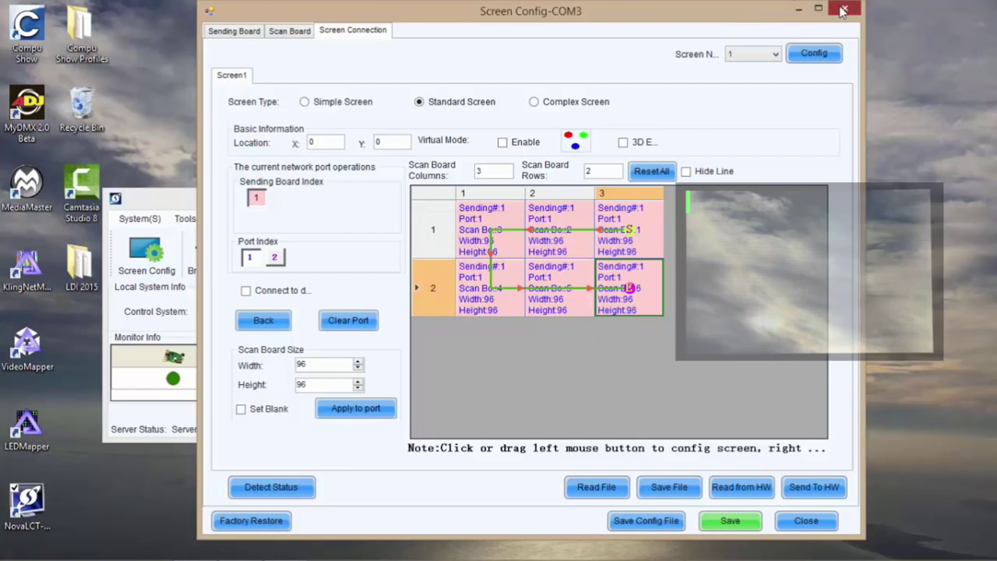